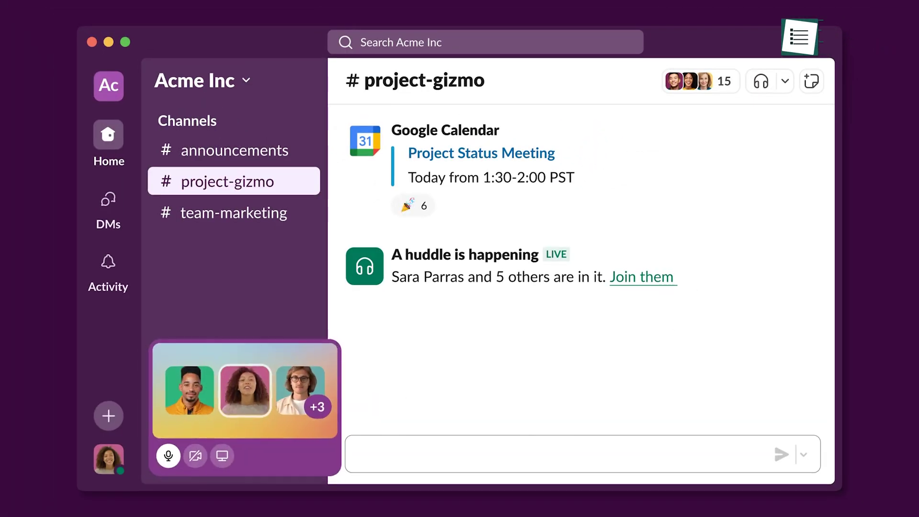
Send the message "Looks like we are on track to launch next week!" in the project-gizmo channel.
{"action": "key", "text": "Return"}
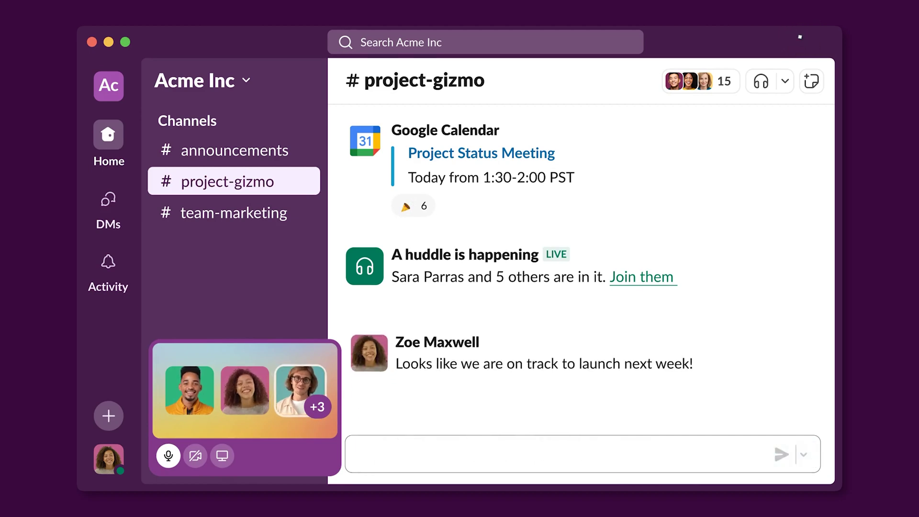
In Microsoft Teams, send the message "I know!! Can't wait to work together!" in the open popped-out chat.
{"action": "left_click", "coordinate": [293, 221]}
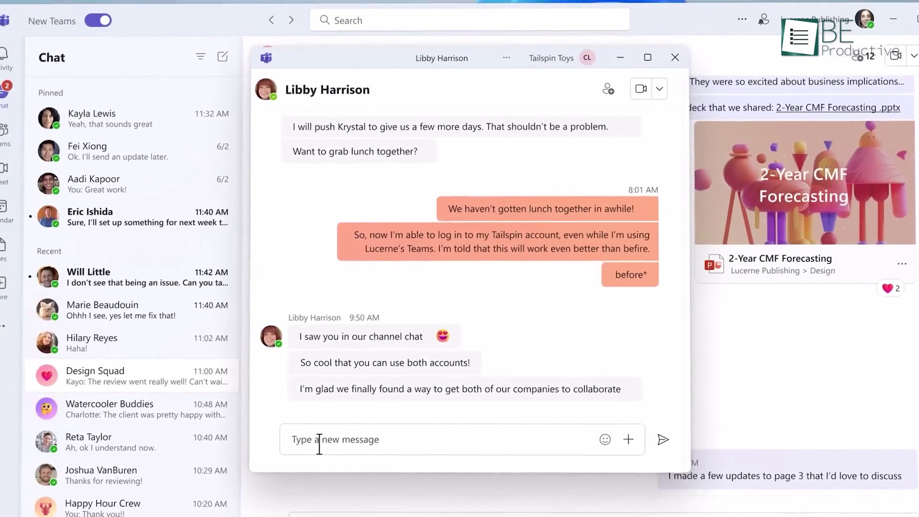
{"action": "left_click", "coordinate": [318, 441]}
{"action": "type", "text": "I know!! Can't wait to work together!"}
{"action": "key", "text": "Return"}
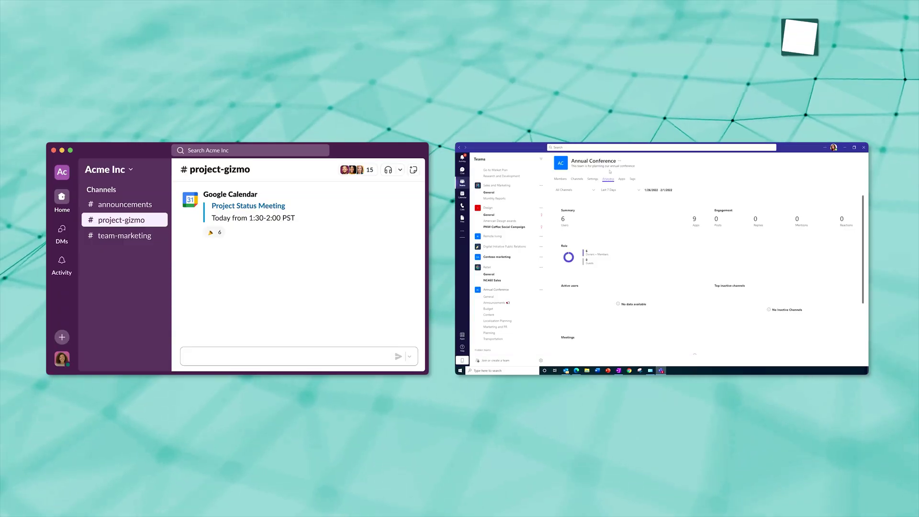
{"action": "left_click", "coordinate": [594, 191]}
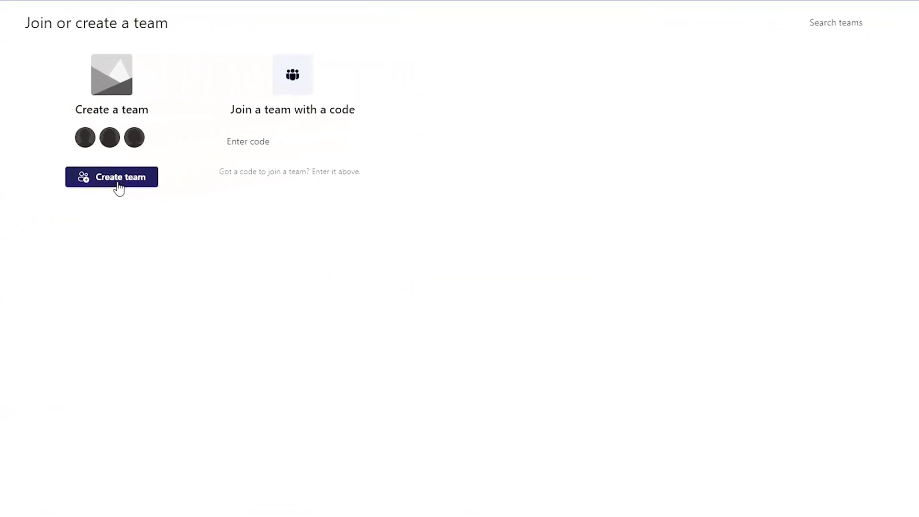
Start creating a new team from the Manage an Event template and make it a Public team.
{"action": "left_click", "coordinate": [119, 187]}
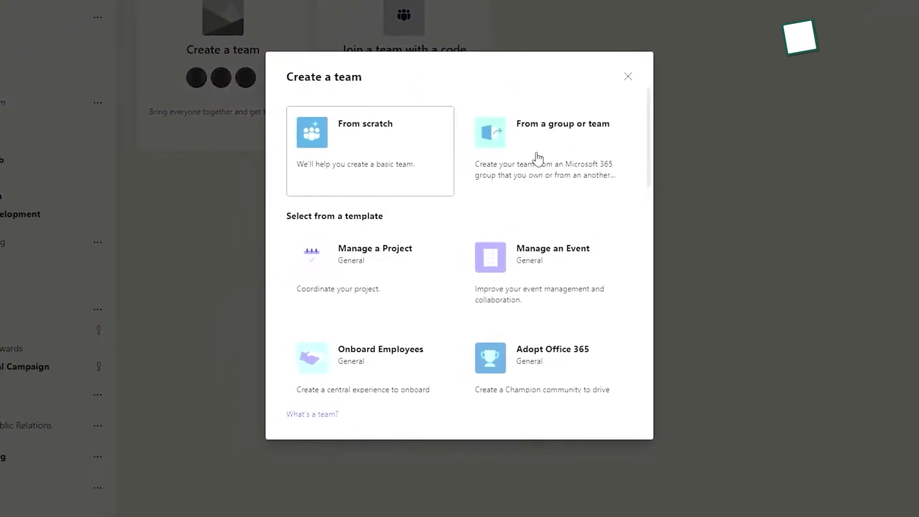
{"action": "scroll", "coordinate": [652, 163], "scroll_direction": "down", "scroll_amount": 2}
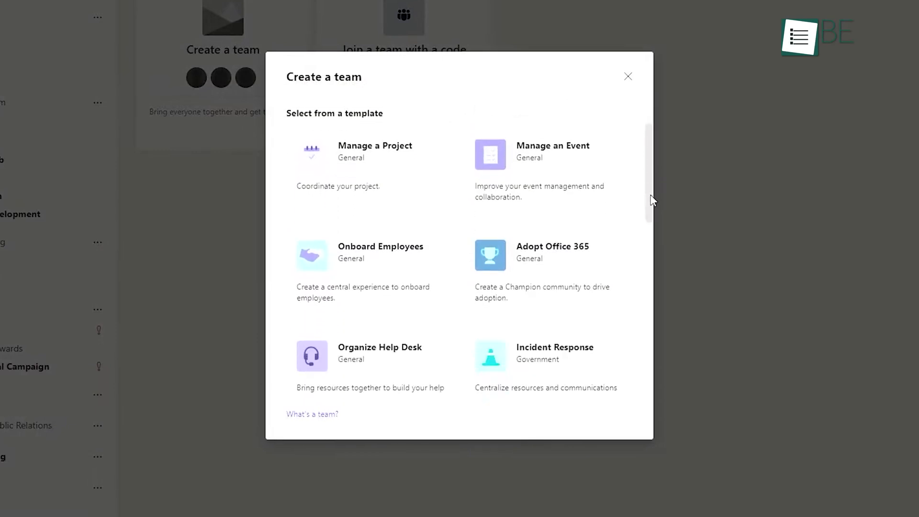
{"action": "left_click", "coordinate": [554, 154]}
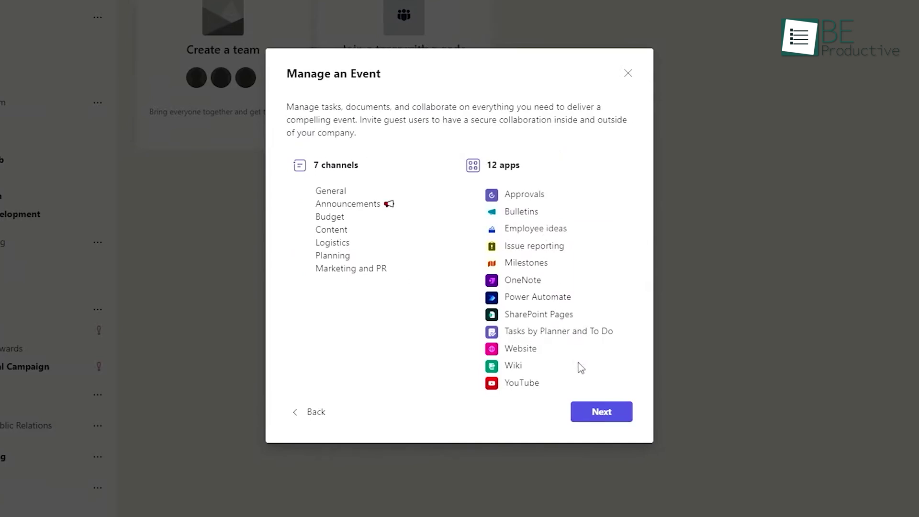
{"action": "left_click", "coordinate": [604, 414]}
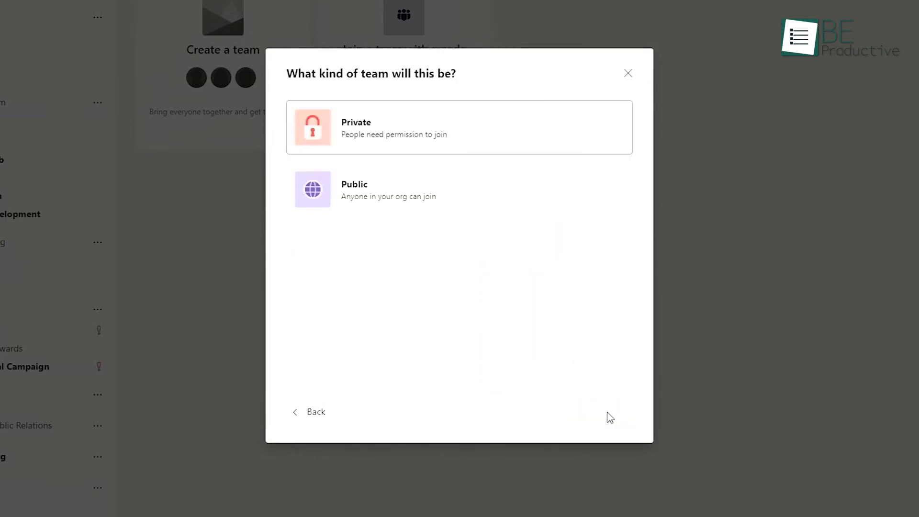
{"action": "left_click", "coordinate": [517, 203]}
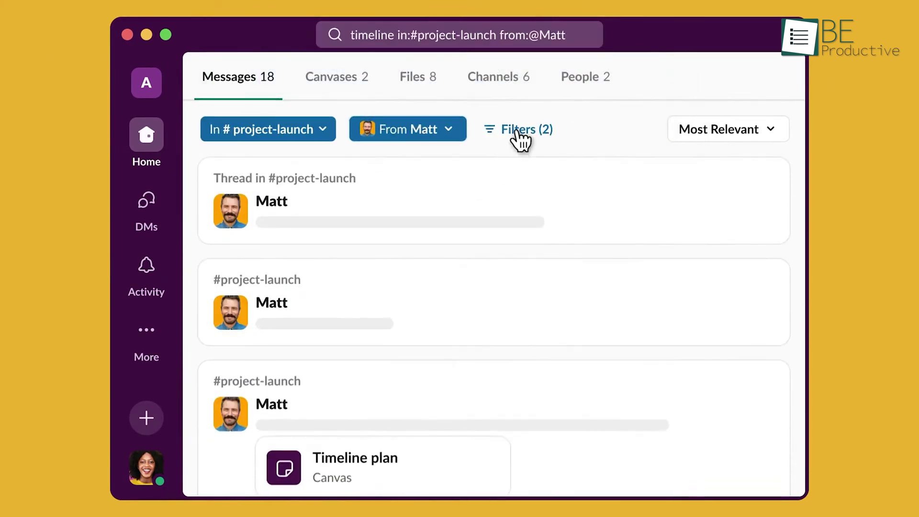
In Slack, open the filters for the timeline message search and examine the available filter options.
{"action": "left_click", "coordinate": [519, 133]}
{"action": "scroll", "coordinate": [385, 179], "scroll_direction": "down", "scroll_amount": 10}
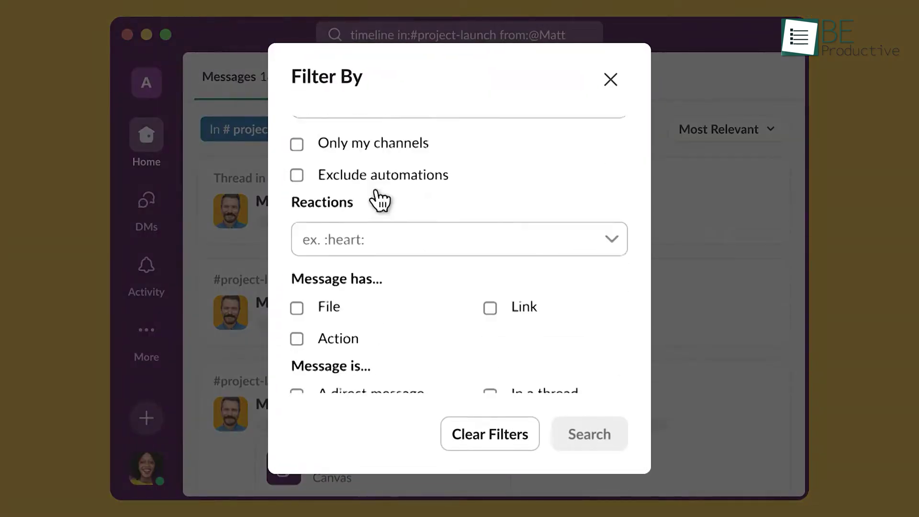
{"action": "scroll", "coordinate": [381, 201], "scroll_direction": "down", "scroll_amount": 3}
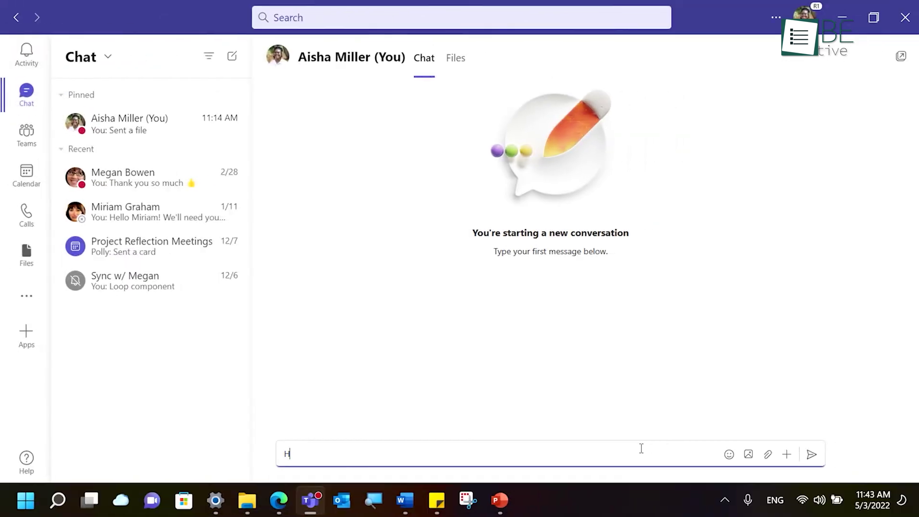
In the Teams self chat, draft "Hello can i get my documents ?", expand the formatting editor and view the font and highlight color palettes.
{"action": "type", "text": "Hello can i get my documents"}
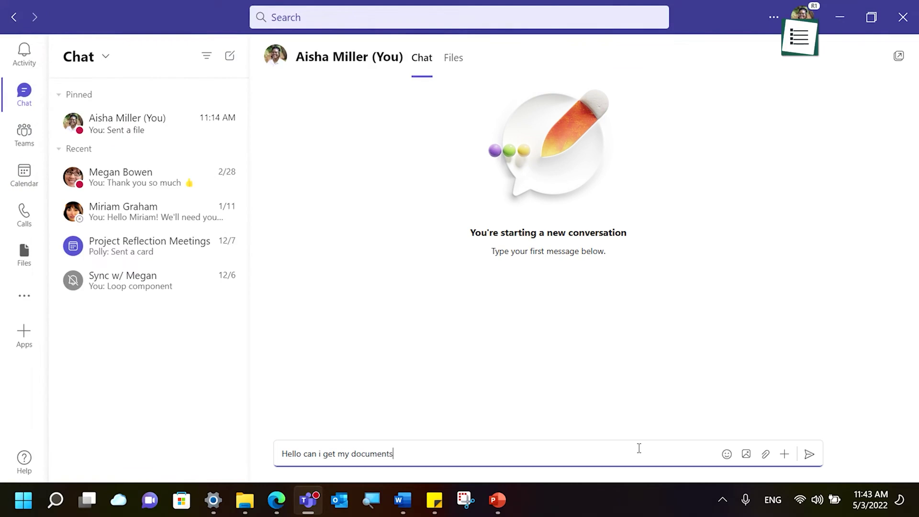
{"action": "type", "text": "?"}
{"action": "key", "text": "ctrl+shift+x"}
{"action": "left_click", "coordinate": [433, 368]}
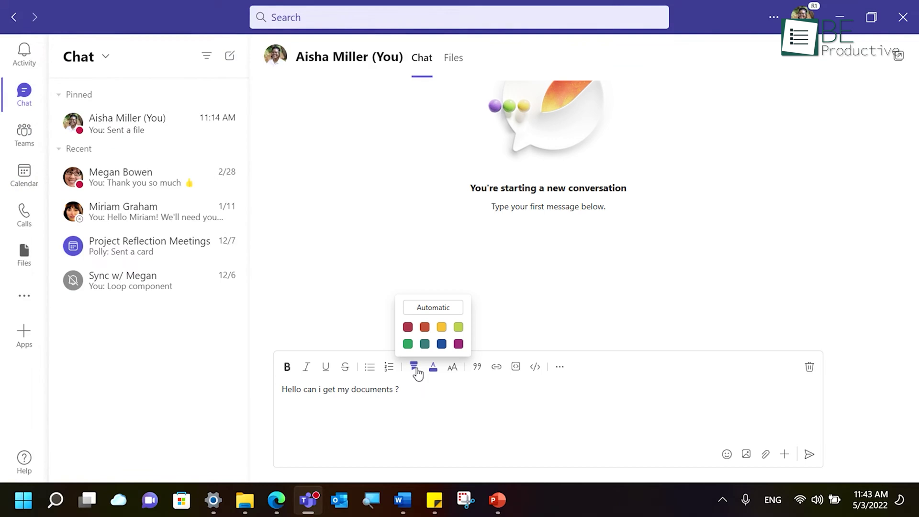
{"action": "left_click", "coordinate": [414, 368]}
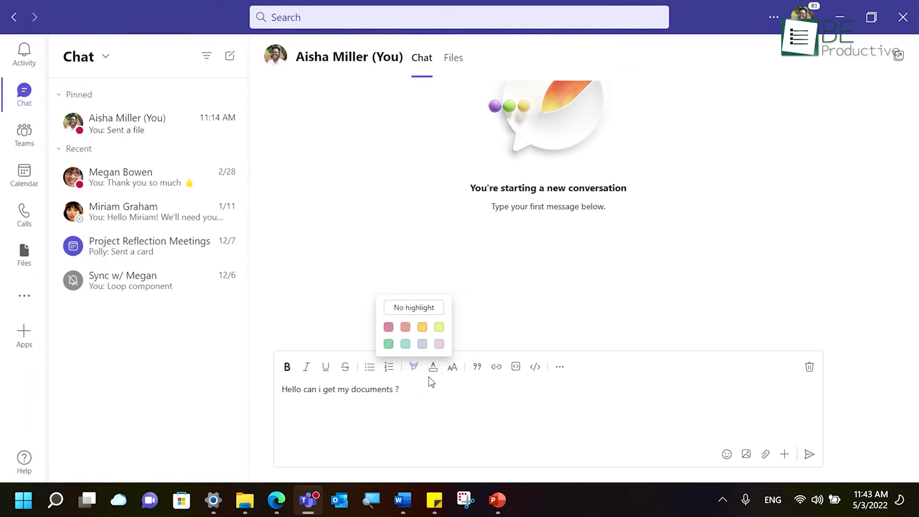
Insert a 4x3 table into the drafted chat message.
{"action": "left_click", "coordinate": [560, 367]}
{"action": "mouse_move", "coordinate": [597, 254]}
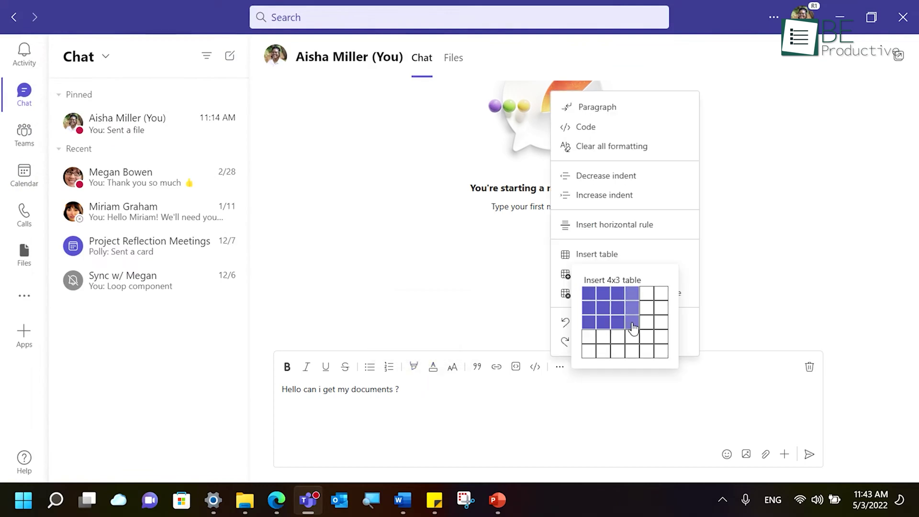
{"action": "left_click", "coordinate": [633, 322]}
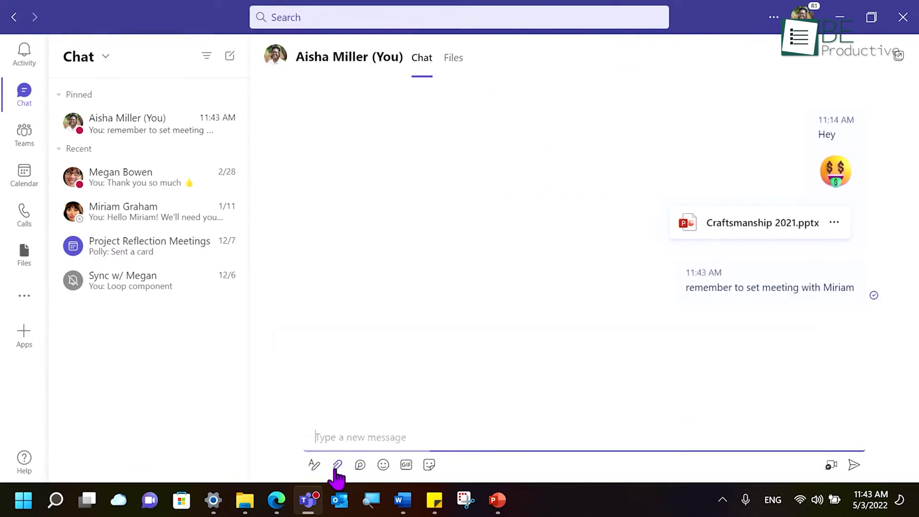
Attach the Craftsmanship 2021 PowerPoint file from the computer's Downloads folder to the chat.
{"action": "left_click", "coordinate": [337, 466]}
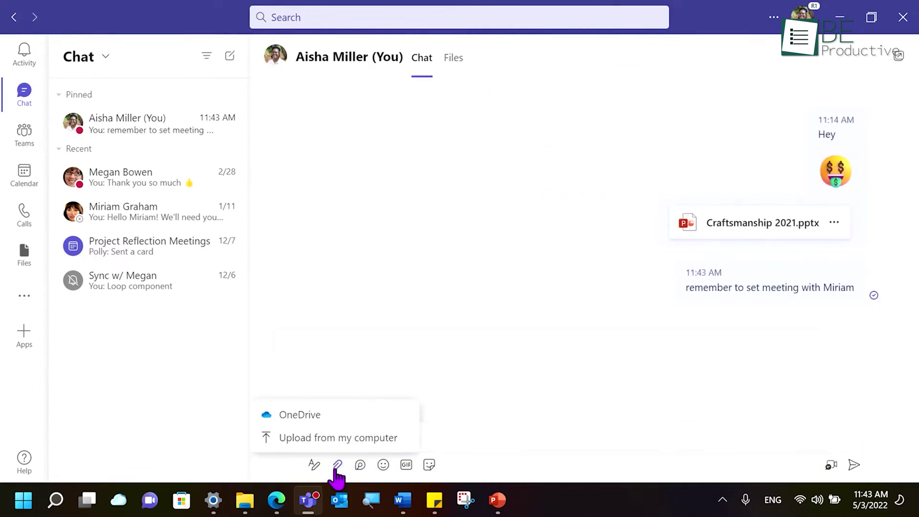
{"action": "left_click", "coordinate": [364, 443]}
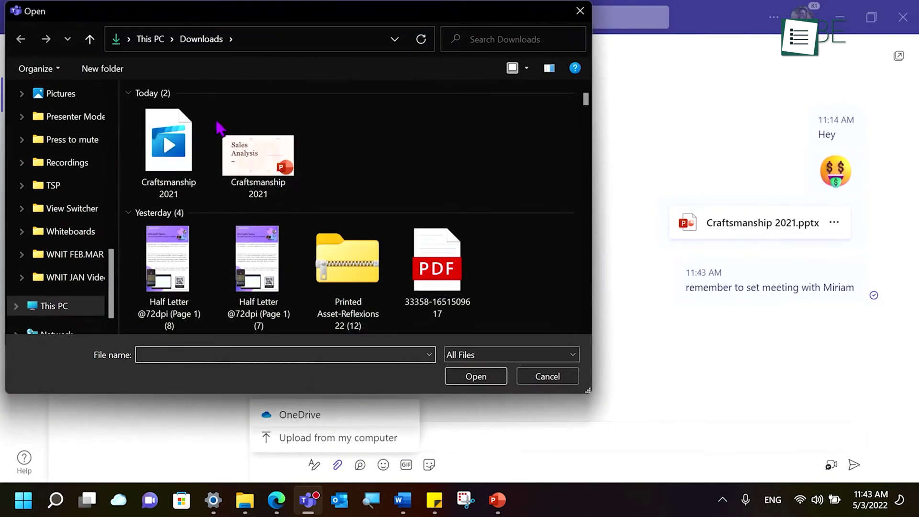
{"action": "left_click", "coordinate": [243, 177]}
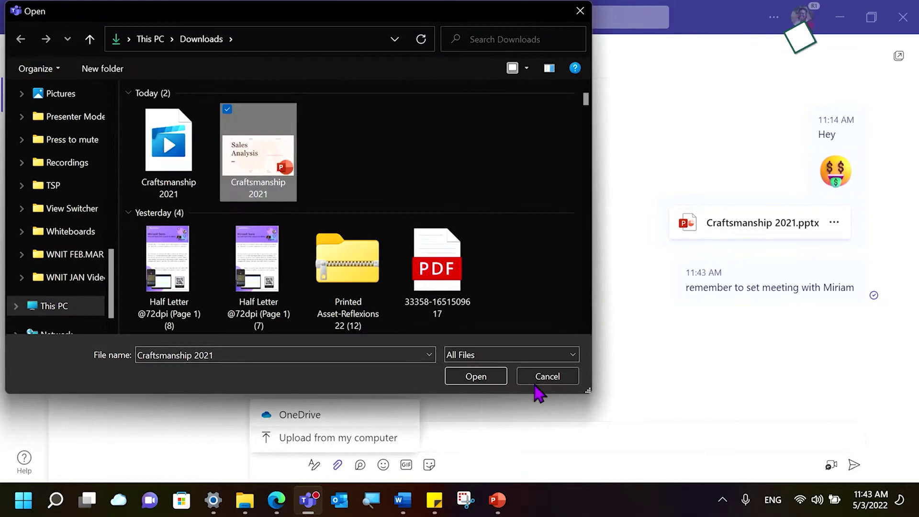
{"action": "left_click", "coordinate": [476, 376]}
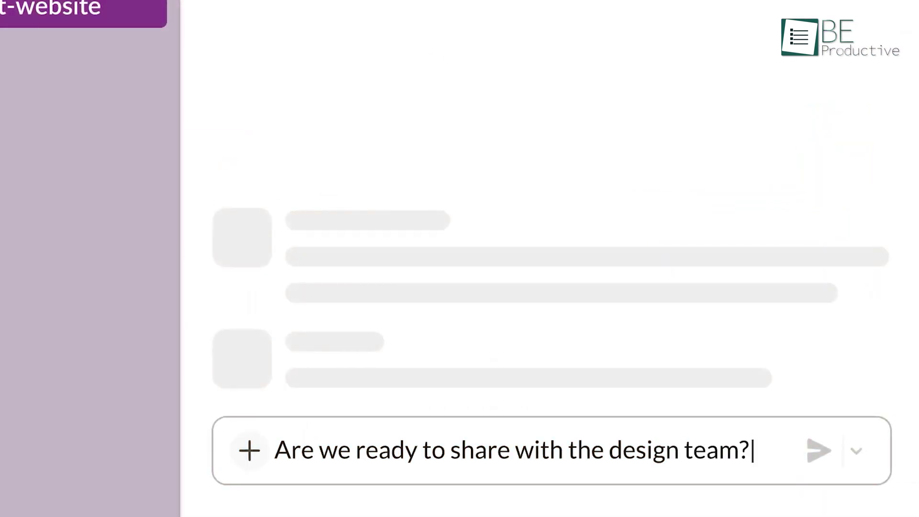
In Slack, send the message "Are we ready to share with the design team?" in the website channel.
{"action": "key", "text": "Return"}
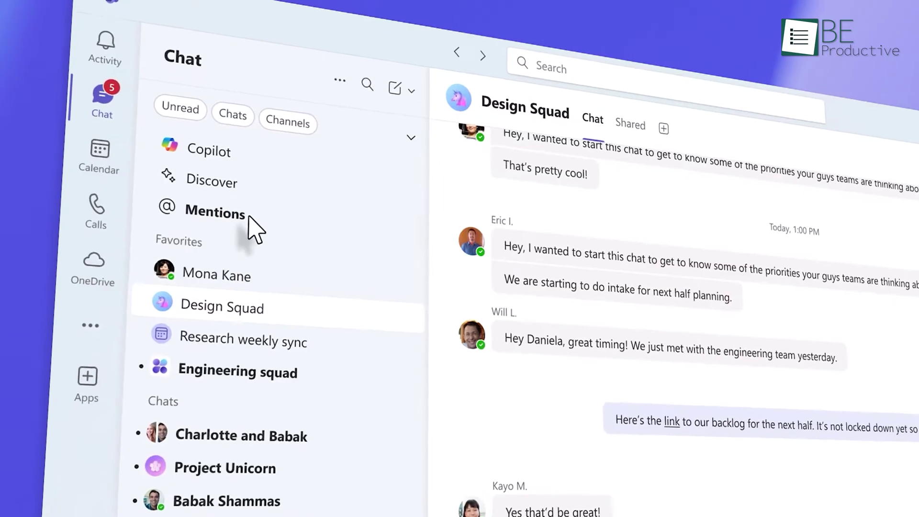
In Teams, open the Mentions view from the chat list.
{"action": "left_click", "coordinate": [252, 227]}
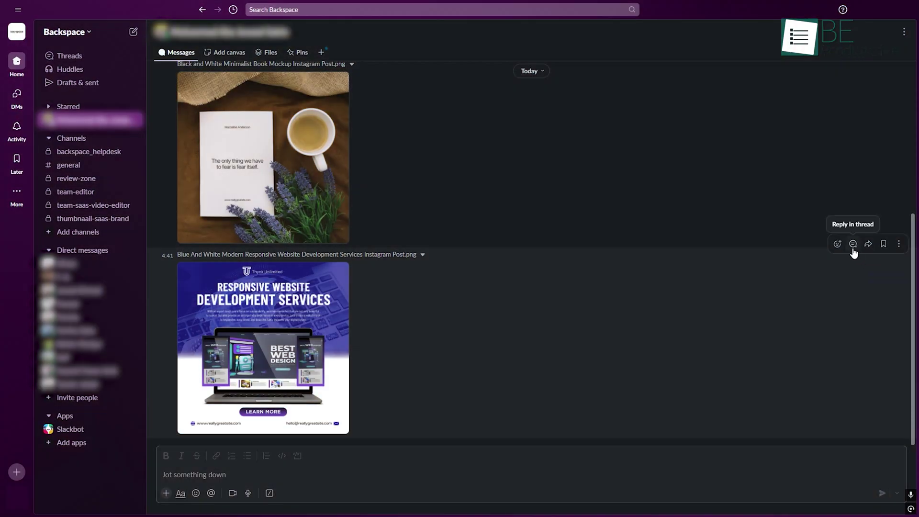
In Slack, reply in a thread to the website development services image with "This one is good, send me this one in mail".
{"action": "left_click", "coordinate": [853, 243]}
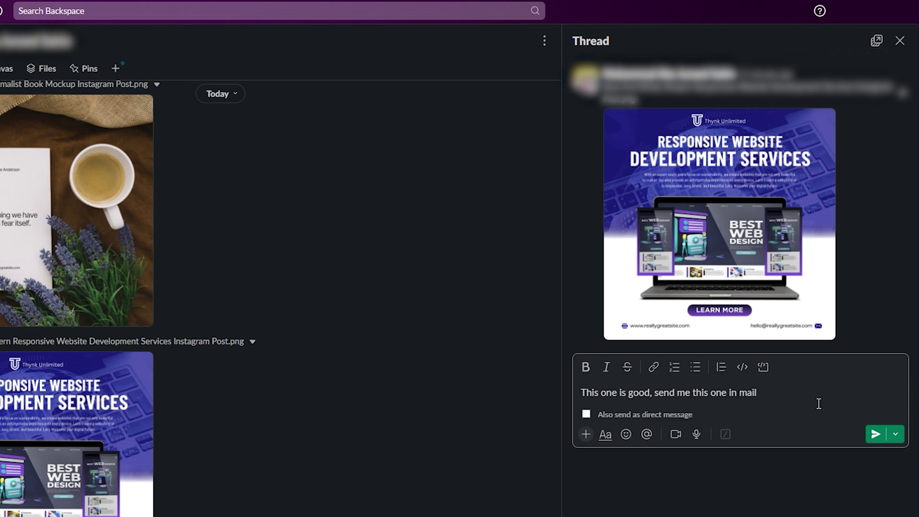
{"action": "left_click", "coordinate": [874, 435]}
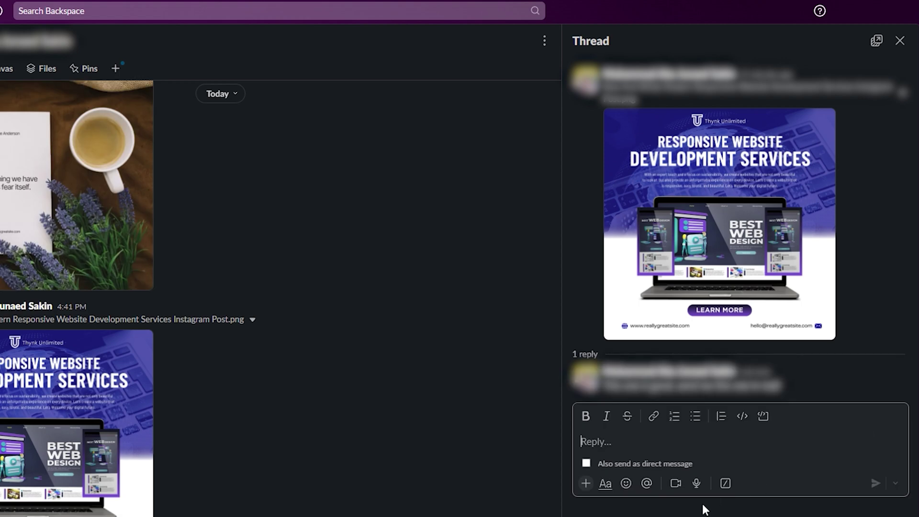
In Teams, send the SaaS Inspection! chat "Cool. Make sure to double-check the numbers in the summary section. That's what the directors always focus on.".
{"action": "left_click", "coordinate": [91, 72]}
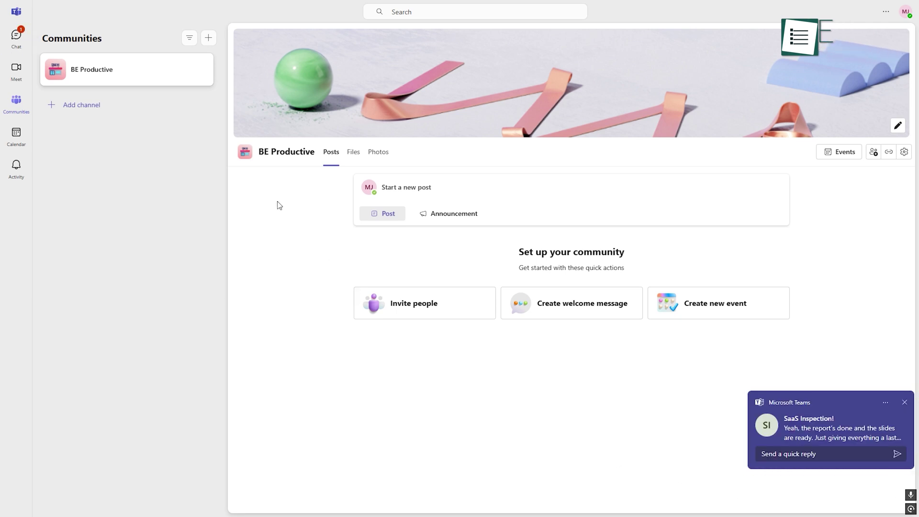
{"action": "left_click", "coordinate": [16, 35]}
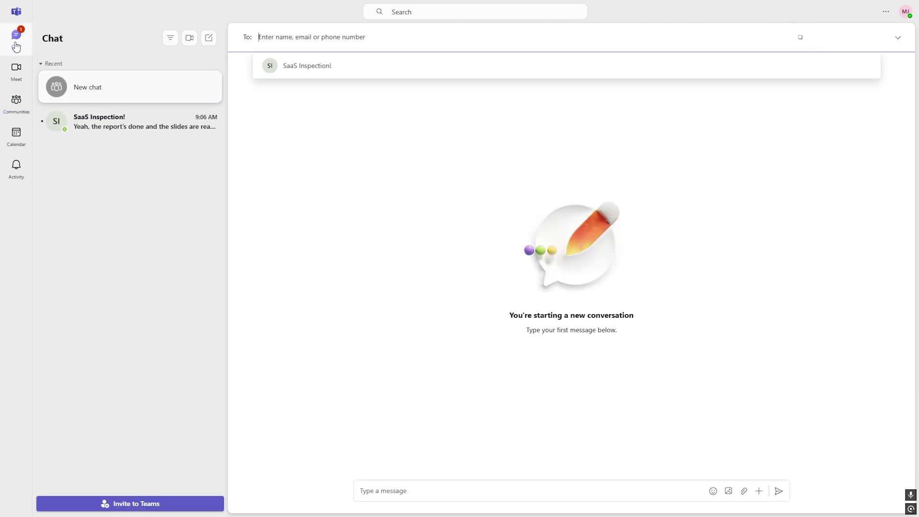
{"action": "left_click", "coordinate": [101, 123]}
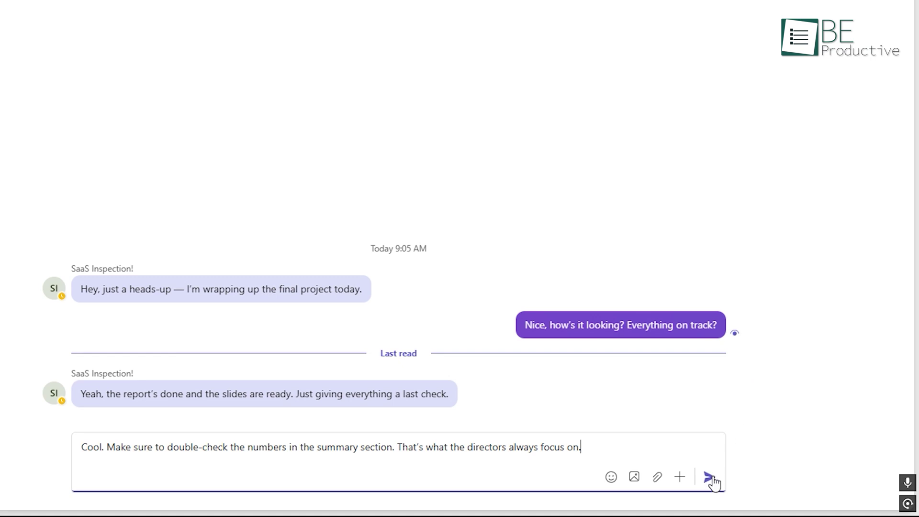
{"action": "left_click", "coordinate": [709, 478]}
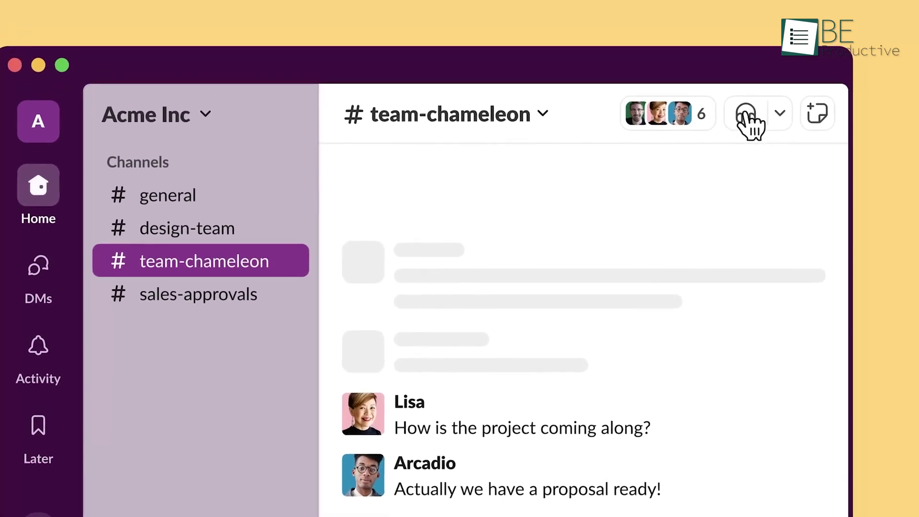
In Slack, start a huddle in the team-chameleon channel with the camera turned on, and open it in its own window.
{"action": "left_click", "coordinate": [745, 115]}
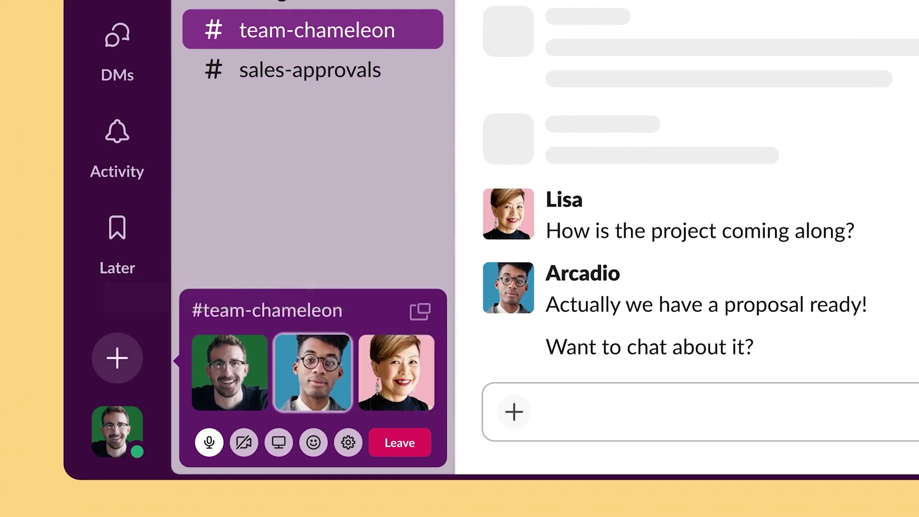
{"action": "left_click", "coordinate": [244, 442]}
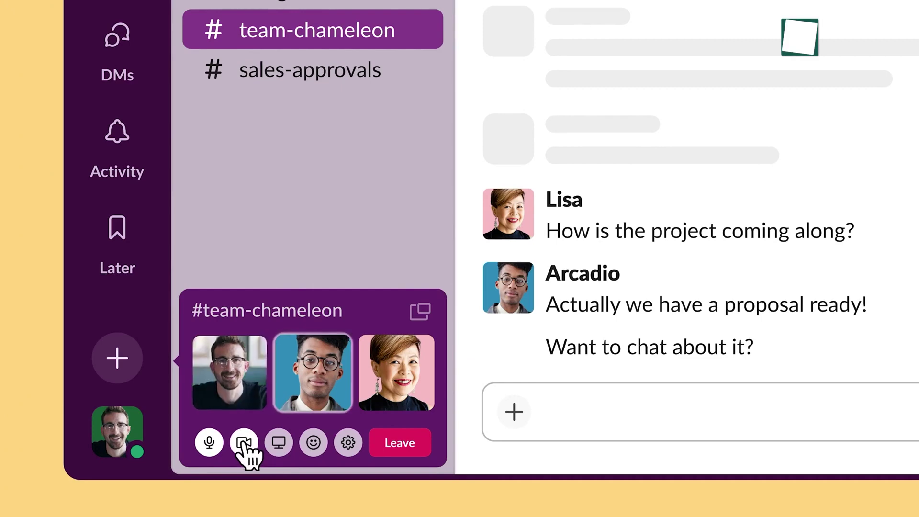
{"action": "left_click", "coordinate": [421, 314]}
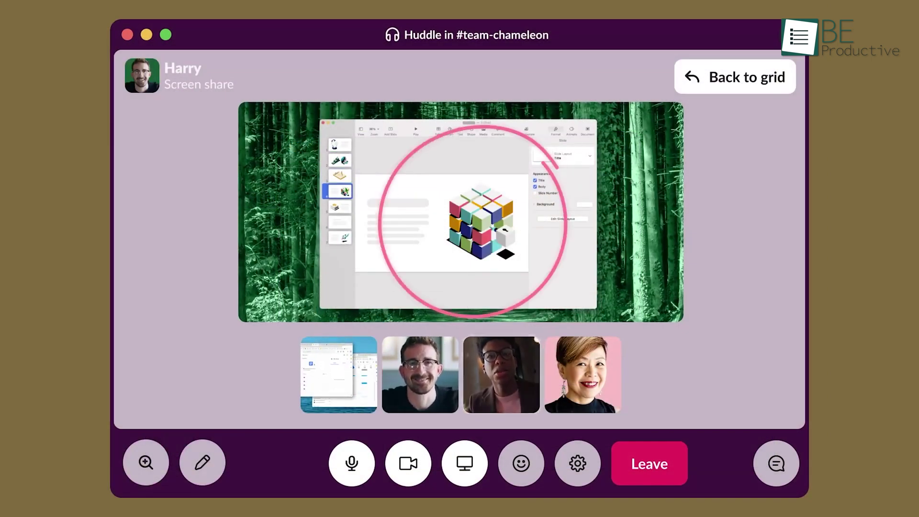
Send the heart effect to the participants of the huddle.
{"action": "left_click", "coordinate": [521, 462]}
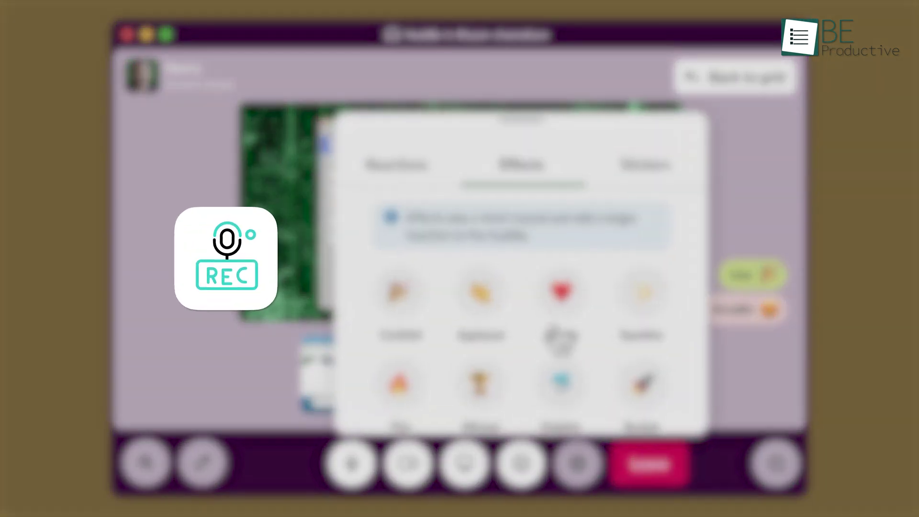
{"action": "left_click", "coordinate": [561, 302]}
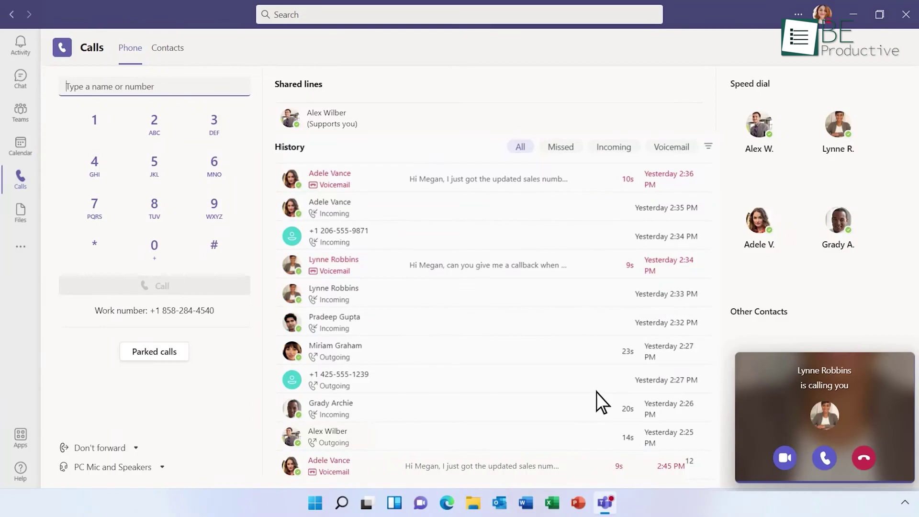
In Teams, answer the incoming call with video.
{"action": "left_click", "coordinate": [787, 459]}
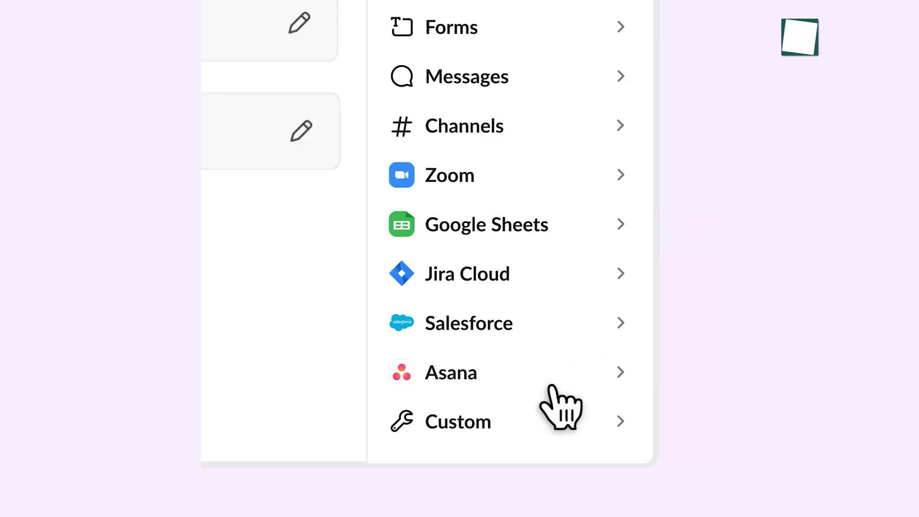
{"action": "left_click", "coordinate": [467, 420]}
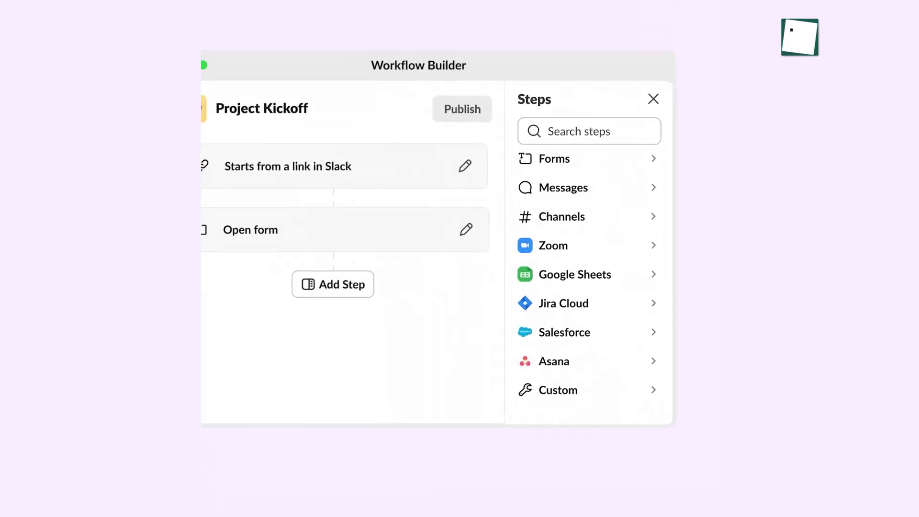
In Slack's Workflow Builder, add an Asana project-creation step and a Zoom meeting-creation step to the Project Kickoff workflow and publish it.
{"action": "left_click", "coordinate": [579, 374]}
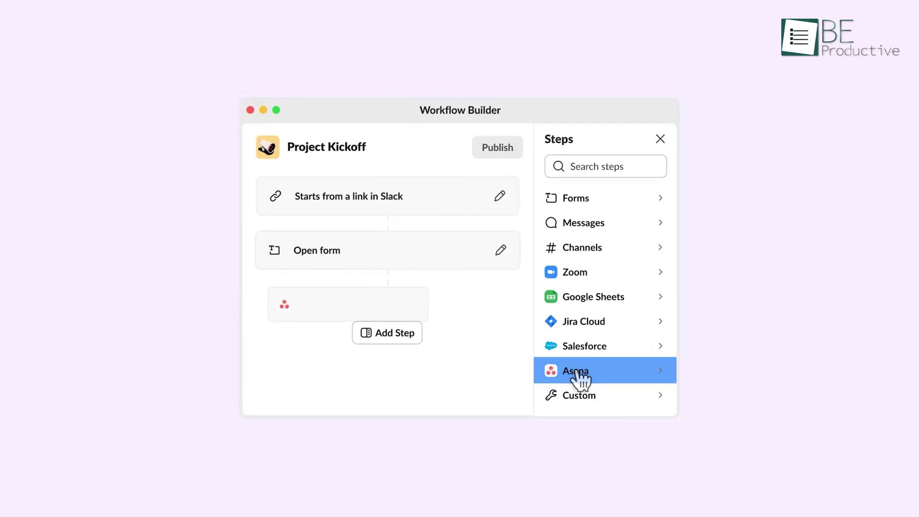
{"action": "left_click", "coordinate": [596, 278]}
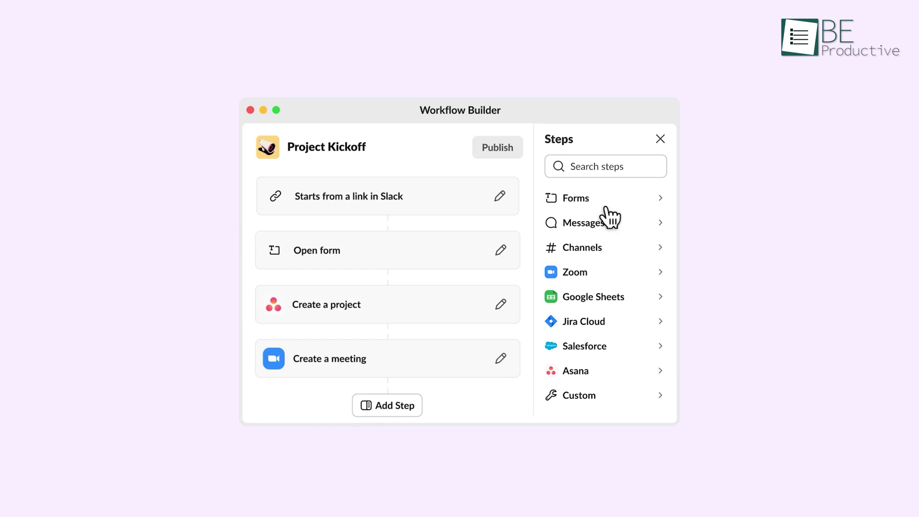
{"action": "left_click", "coordinate": [500, 156]}
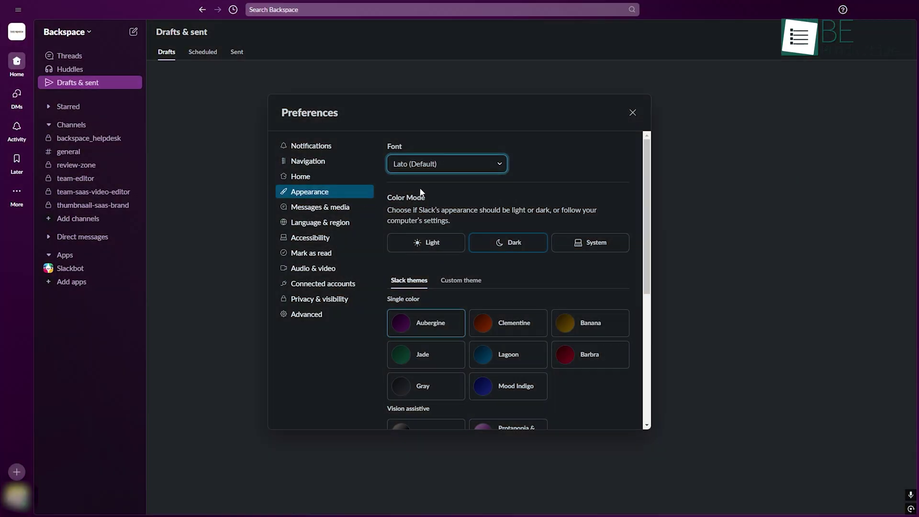
Try the Light and Dark color modes in Slack's appearance preferences, along with the Clementine, Banana and Barbra single-color themes.
{"action": "left_click", "coordinate": [442, 241]}
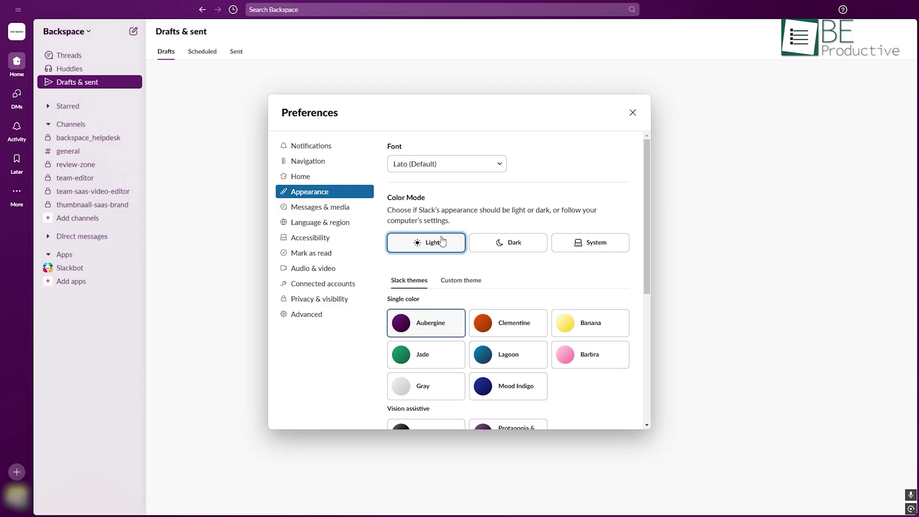
{"action": "left_click", "coordinate": [483, 245]}
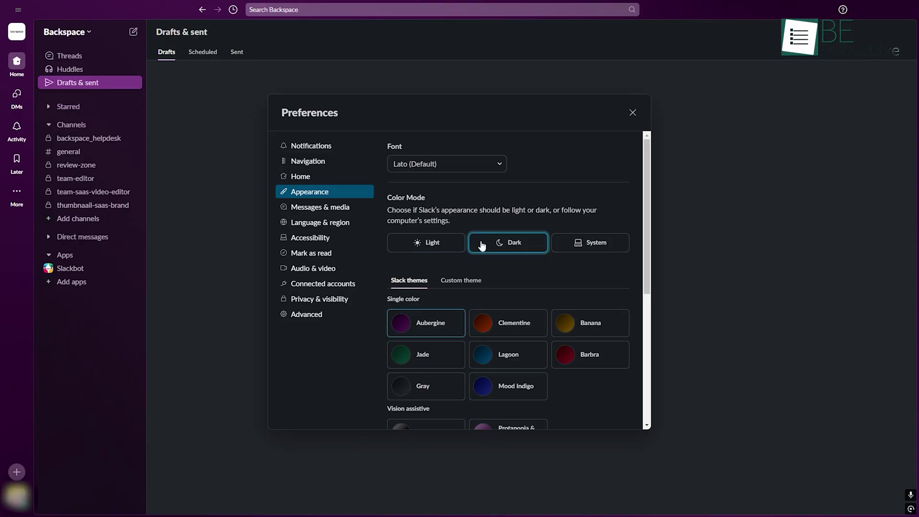
{"action": "left_click", "coordinate": [479, 322]}
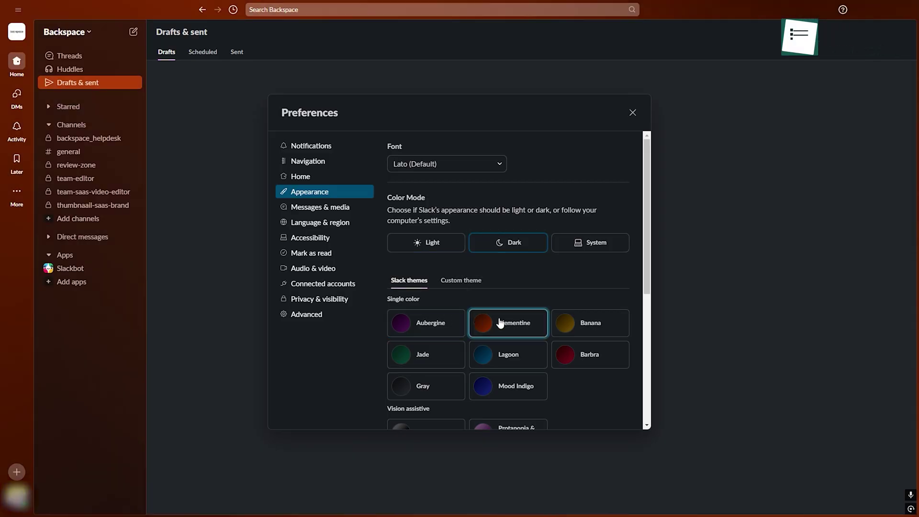
{"action": "left_click", "coordinate": [558, 327]}
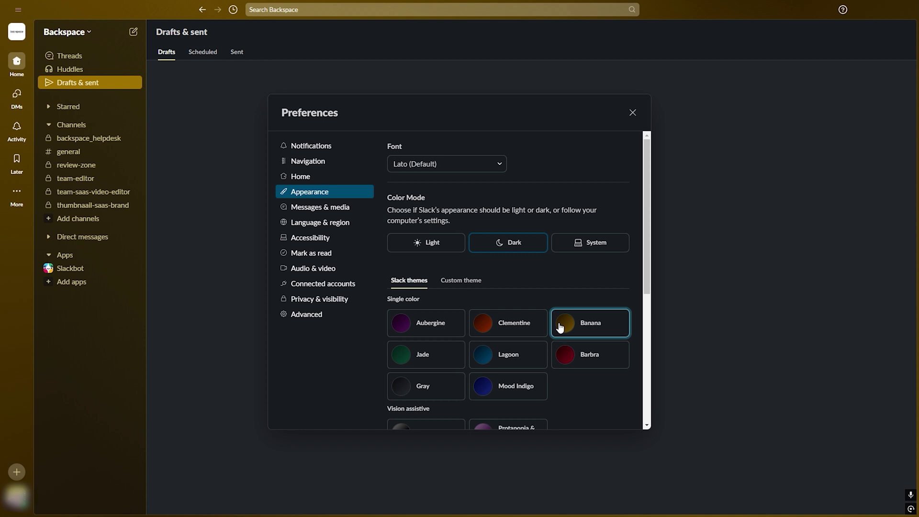
{"action": "left_click", "coordinate": [564, 354]}
{"action": "scroll", "coordinate": [563, 335], "scroll_direction": "down", "scroll_amount": 3}
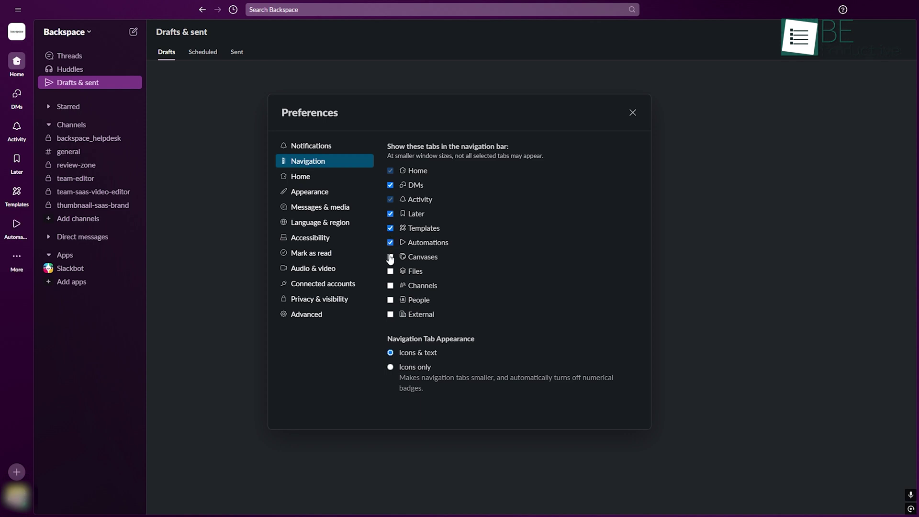
Switch the navigation tab appearance to Icons only and back to Icons & text.
{"action": "left_click", "coordinate": [391, 367]}
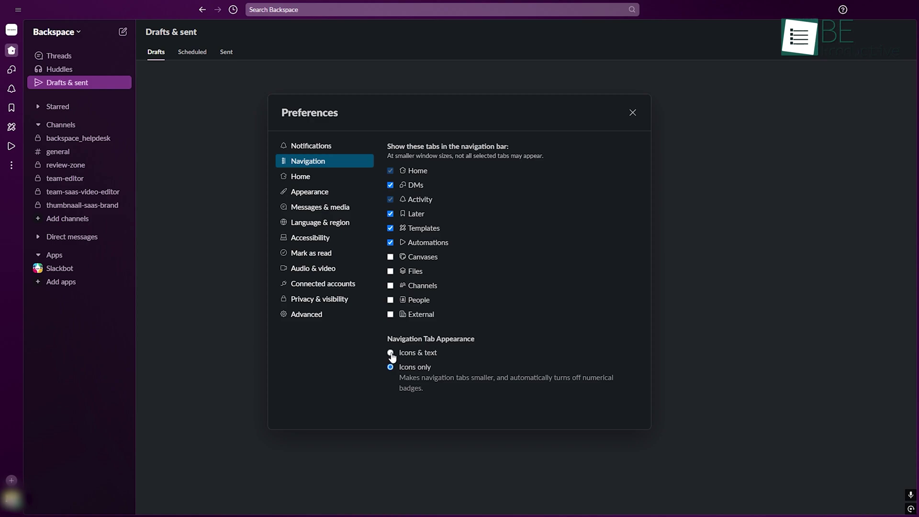
{"action": "left_click", "coordinate": [391, 353]}
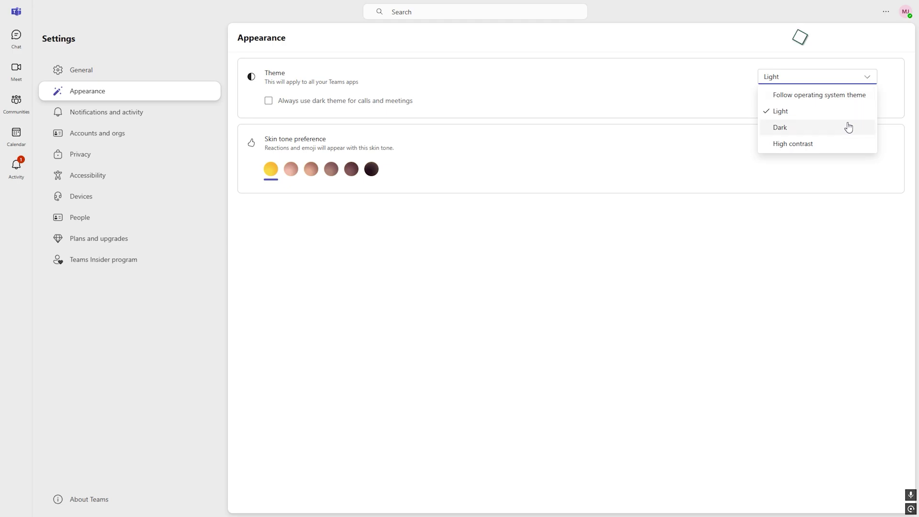
In Teams, try the Dark theme and set the app theme to High contrast.
{"action": "left_click", "coordinate": [845, 128]}
{"action": "left_click", "coordinate": [841, 87]}
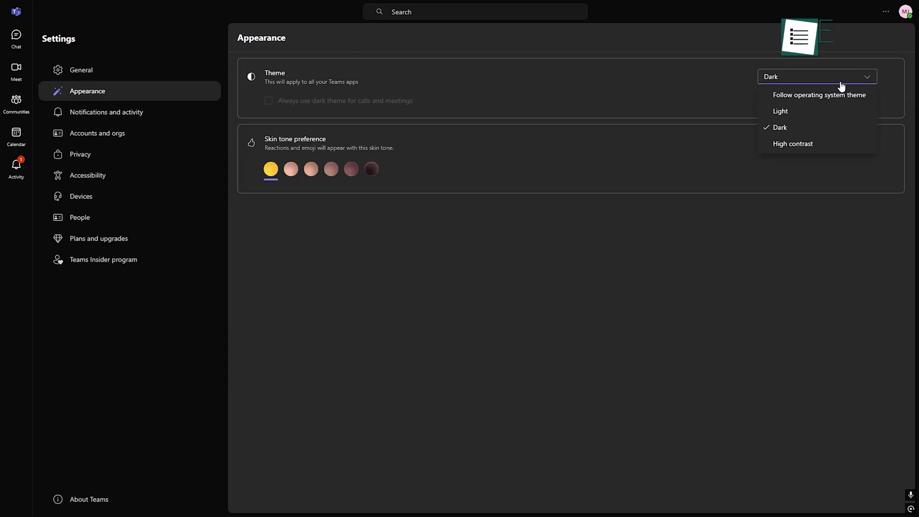
{"action": "left_click", "coordinate": [834, 146]}
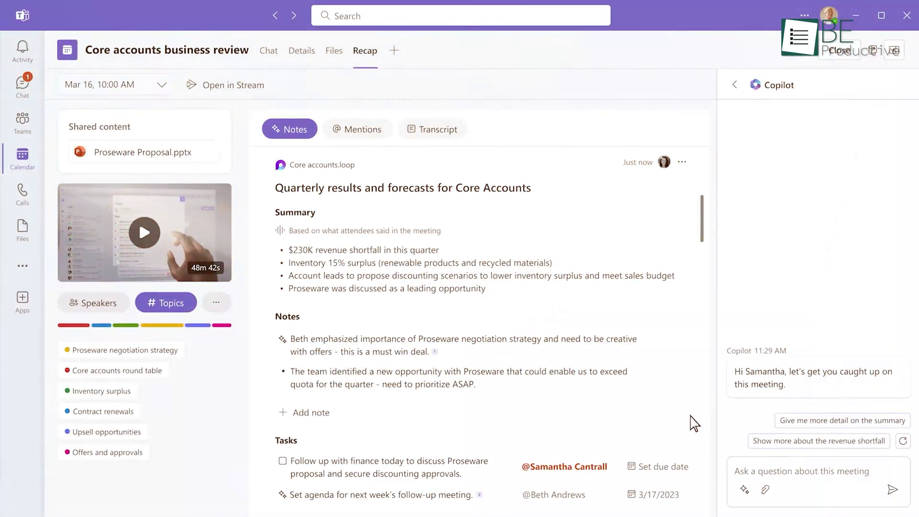
In the Core accounts business review recap, ask Copilot "What other customers were discussed and what factors were considered?".
{"action": "left_click", "coordinate": [788, 474]}
{"action": "type", "text": "What other customers were discussed and what factors were considered?"}
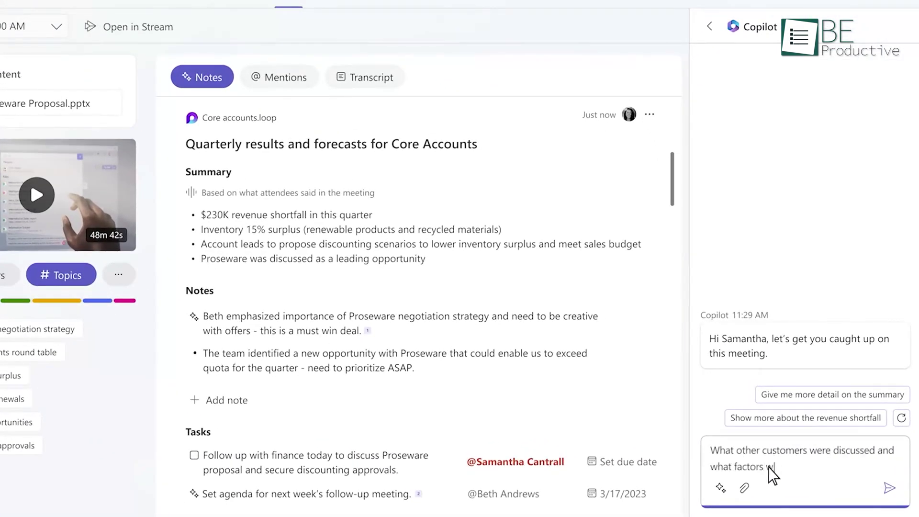
{"action": "left_click", "coordinate": [888, 487]}
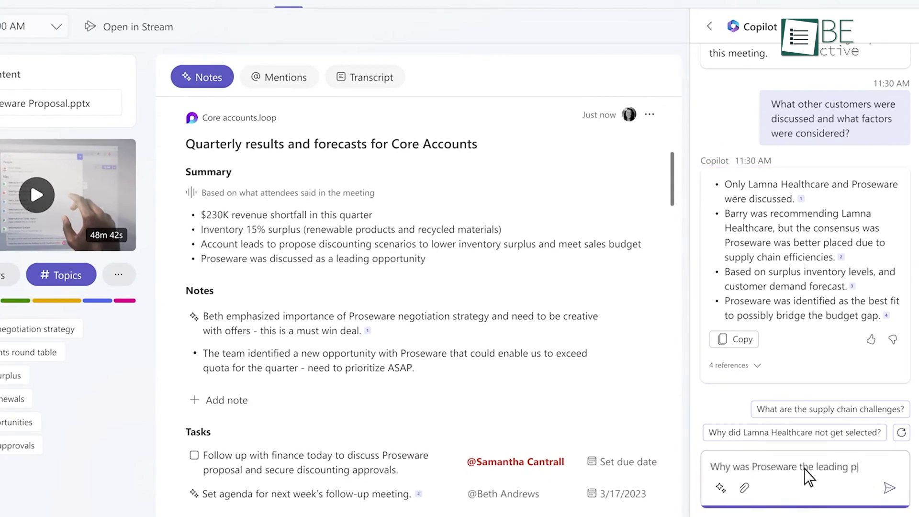
Ask Copilot "Why was Proseware the leading proposal?" and "What other solutions were discussed in the meeting?".
{"action": "left_click", "coordinate": [889, 487]}
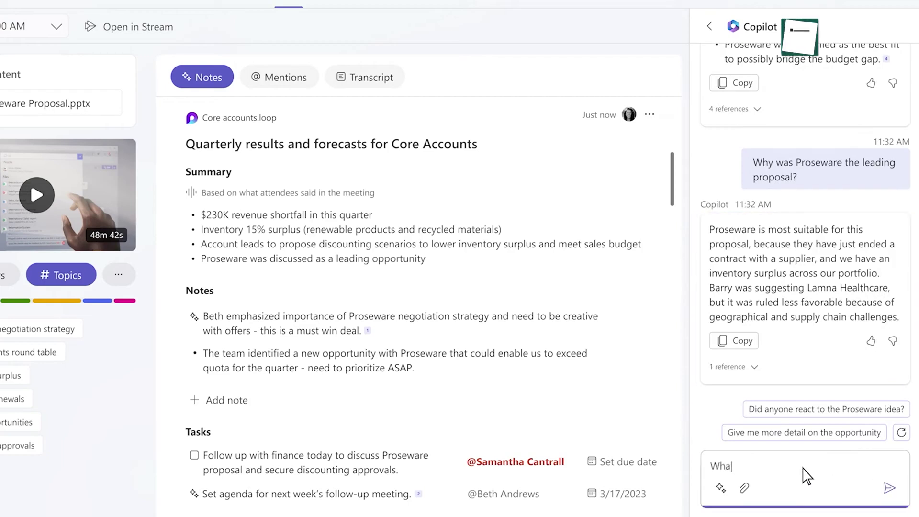
{"action": "type", "text": "the meeting?"}
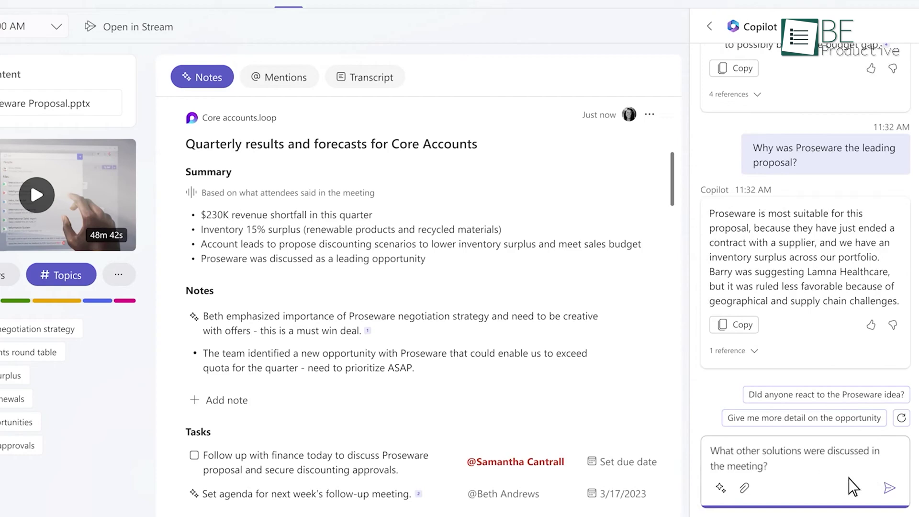
{"action": "left_click", "coordinate": [889, 487]}
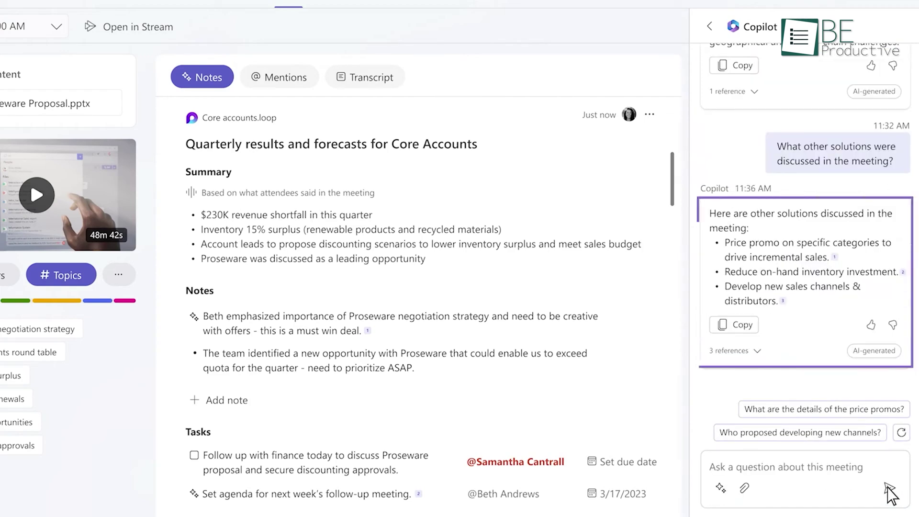
In Slack, ask the Sales Specialist Agentforce agent "Can you tell me about the Capricorn Data Account?".
{"action": "mouse_move", "coordinate": [902, 273]}
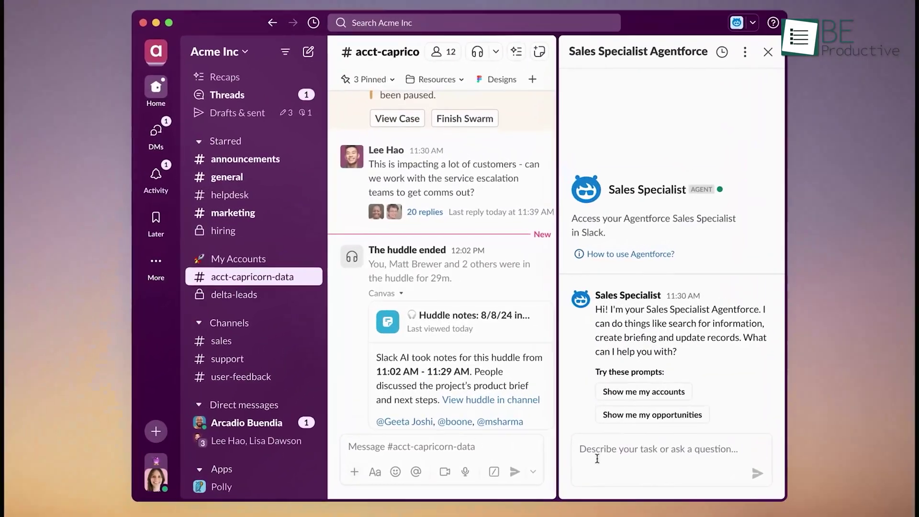
{"action": "type", "text": "Can you tell me about the Capricorn Data Account?"}
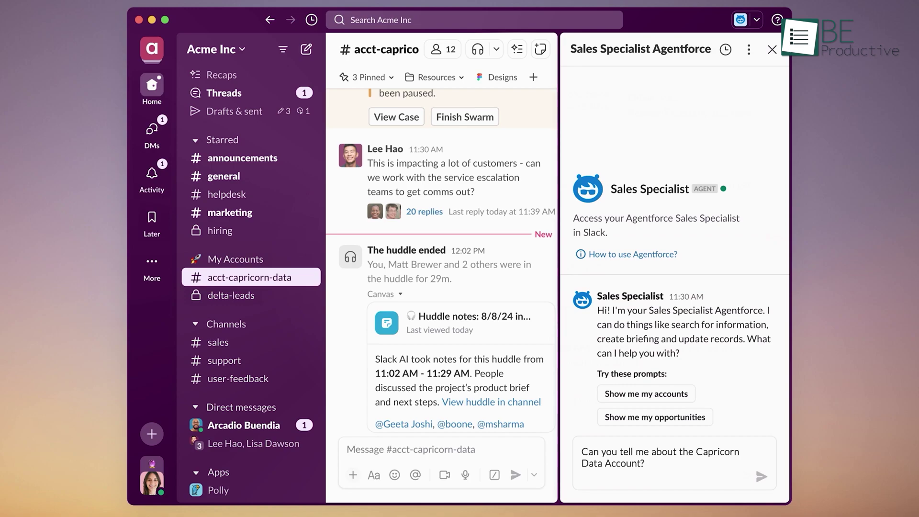
{"action": "key", "text": "Return"}
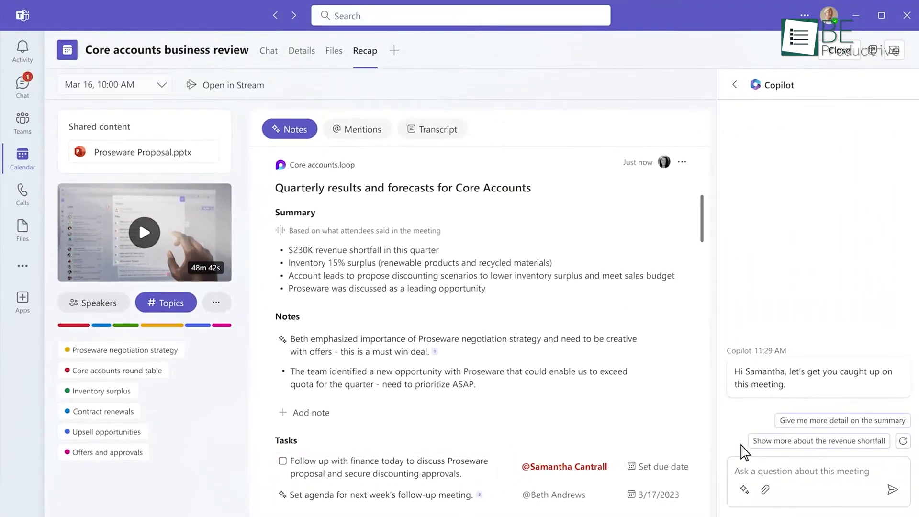
In the Teams meeting recap, send Copilot the question "What other customers were discussed and what factors were considered?".
{"action": "type", "text": "What other customers were discussed and what factors were considered?"}
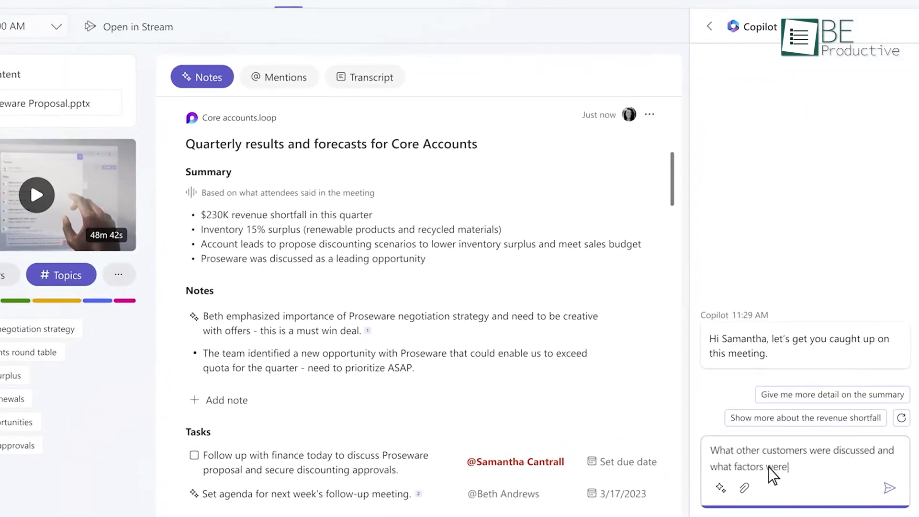
{"action": "left_click", "coordinate": [888, 488]}
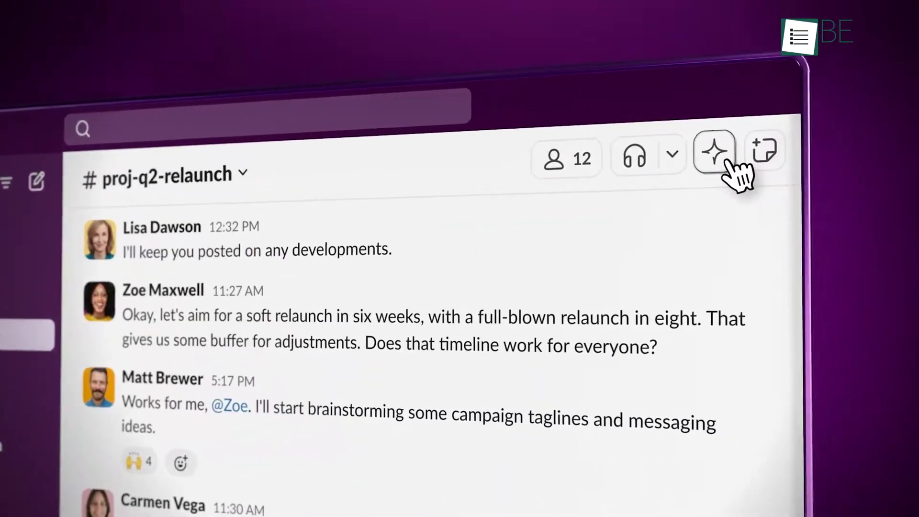
In Slack, generate an AI summary of the last 7 days of the proj-q2-relaunch channel.
{"action": "left_click", "coordinate": [680, 139]}
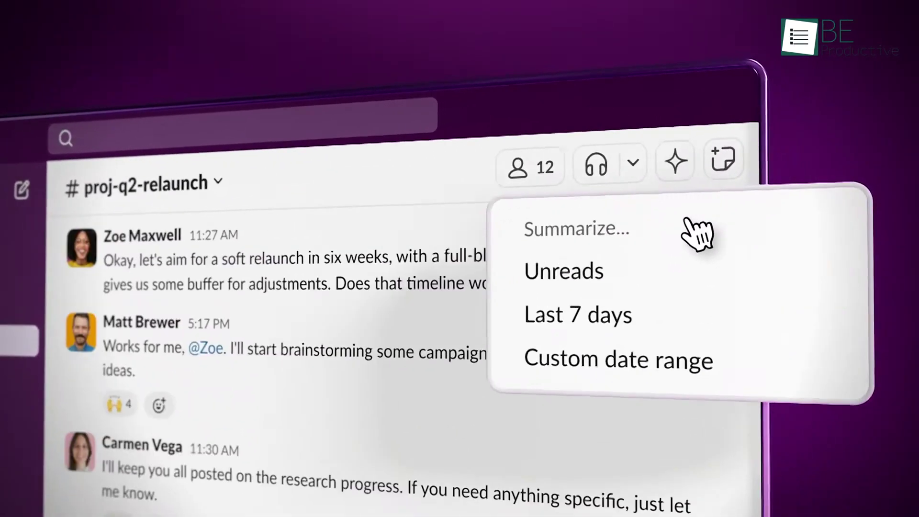
{"action": "left_click", "coordinate": [663, 325]}
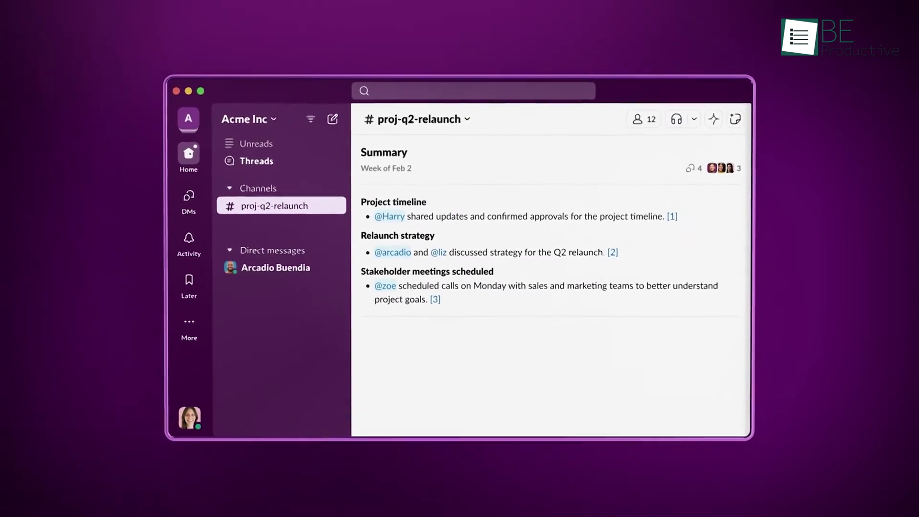
Enter a workspace search question beginning "What's the Q2 rel".
{"action": "type", "text": "What's the Q2 rel"}
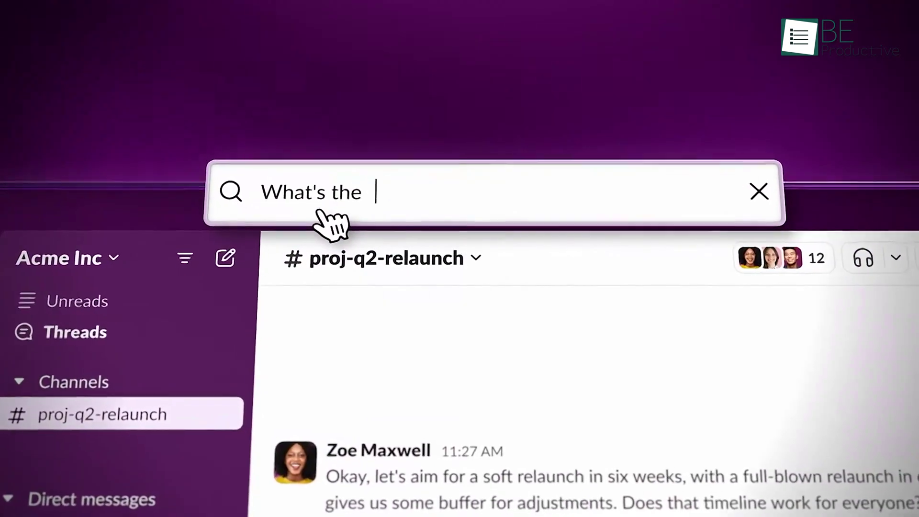